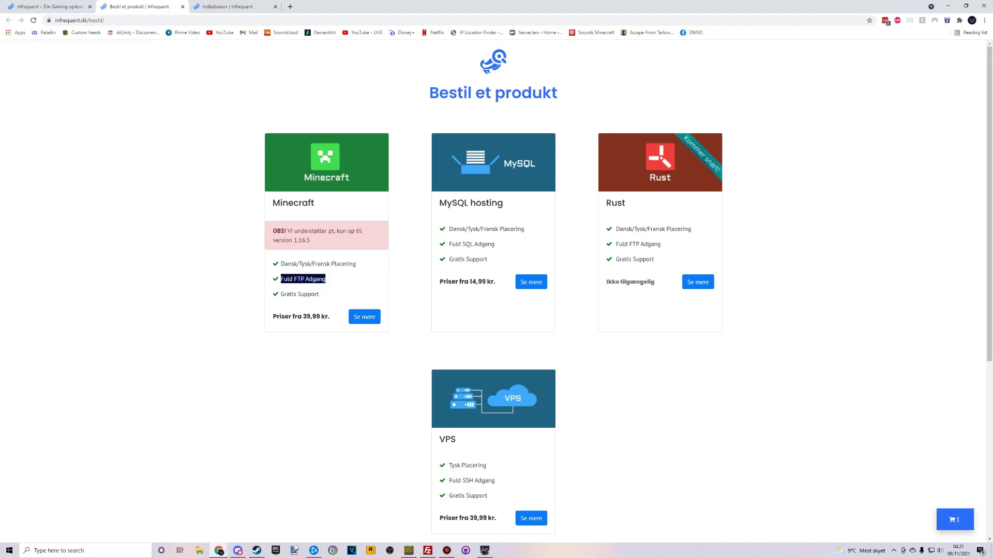
Step: Review the FTP access and free support features of the Minecraft product, and switch to the shopping cart page
left_click(320, 294)
left_click_drag(320, 295, 300, 279)
left_click_drag(320, 294, 280, 294)
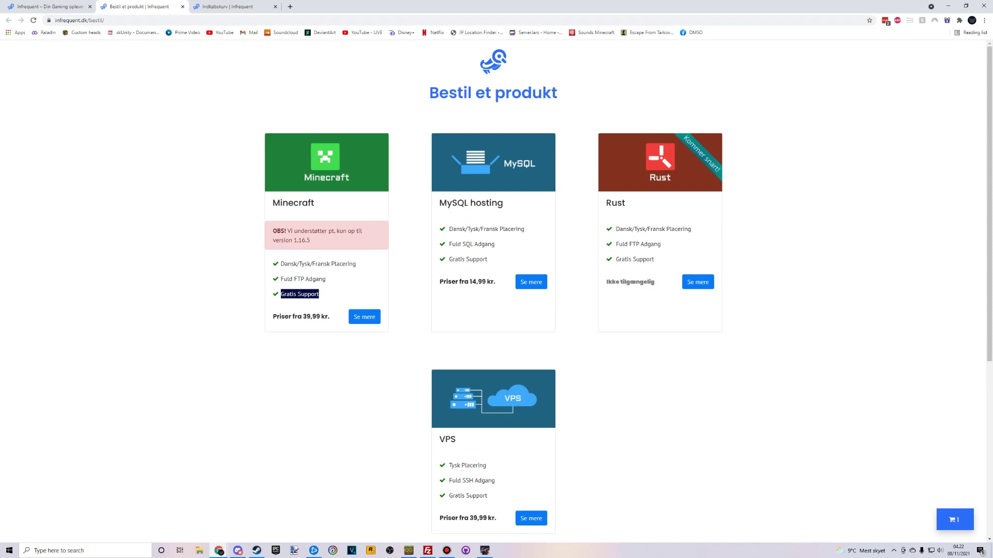
left_click(232, 7)
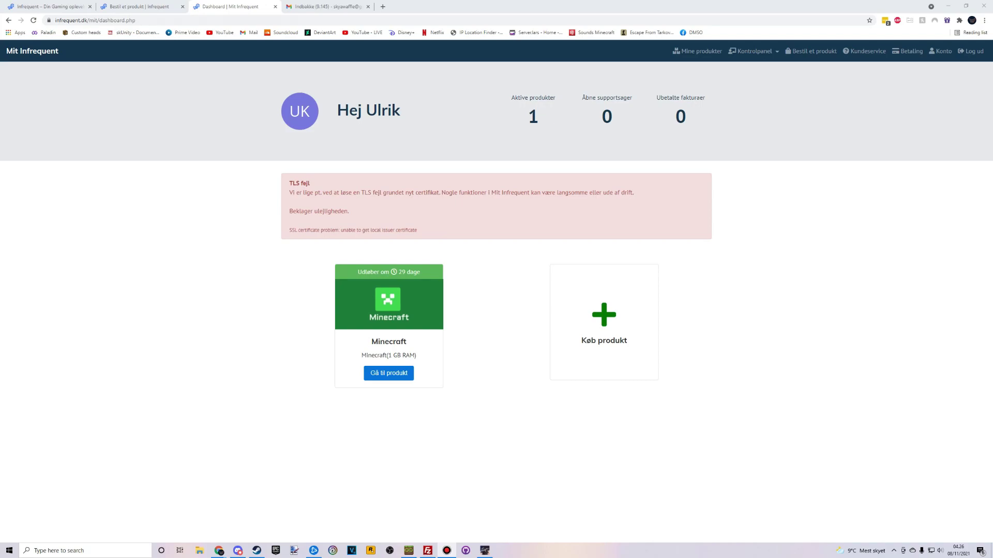
Step: Read the dashboard's account summary and the text of the TLS error notice
left_click_drag(337, 110, 391, 111)
left_click(392, 111)
left_click_drag(511, 98, 706, 98)
left_click(705, 97)
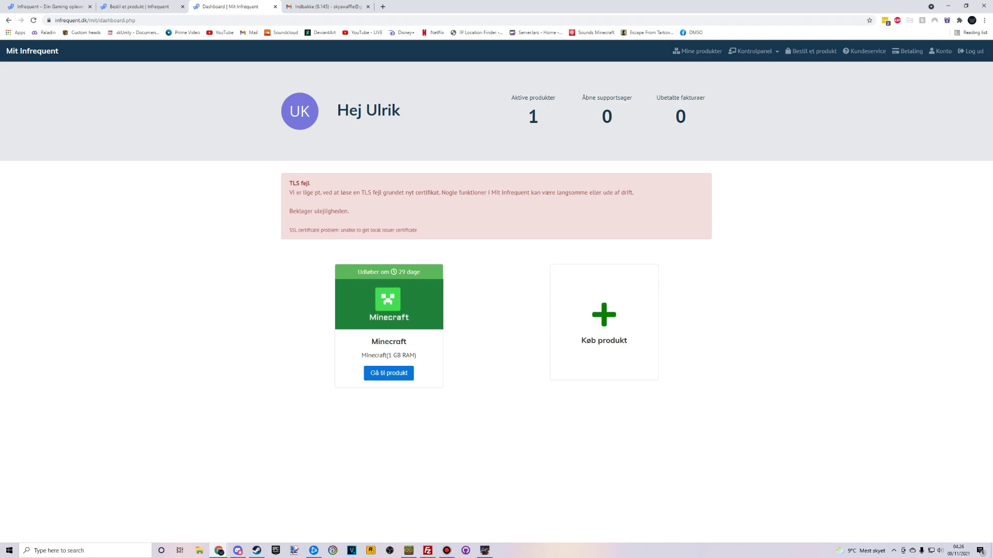
left_click_drag(289, 192, 634, 193)
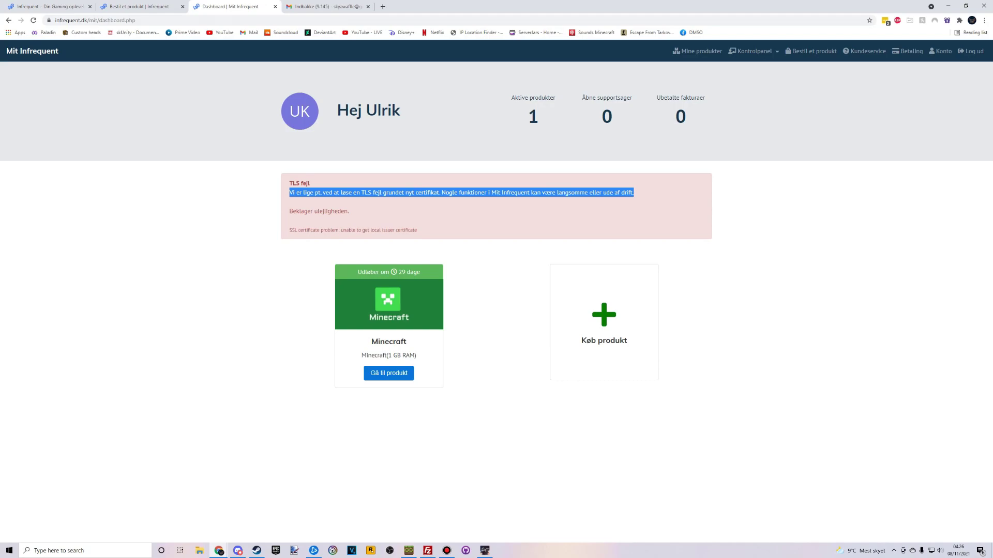
left_click(634, 193)
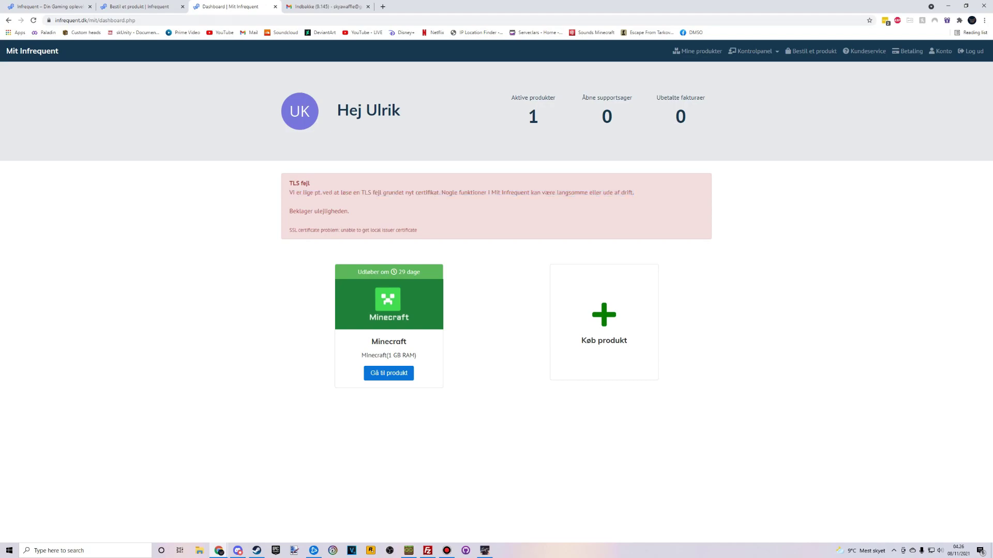
double_click(366, 193)
left_click(366, 192)
left_click_drag(361, 192, 371, 192)
left_click(370, 192)
left_click(48, 20)
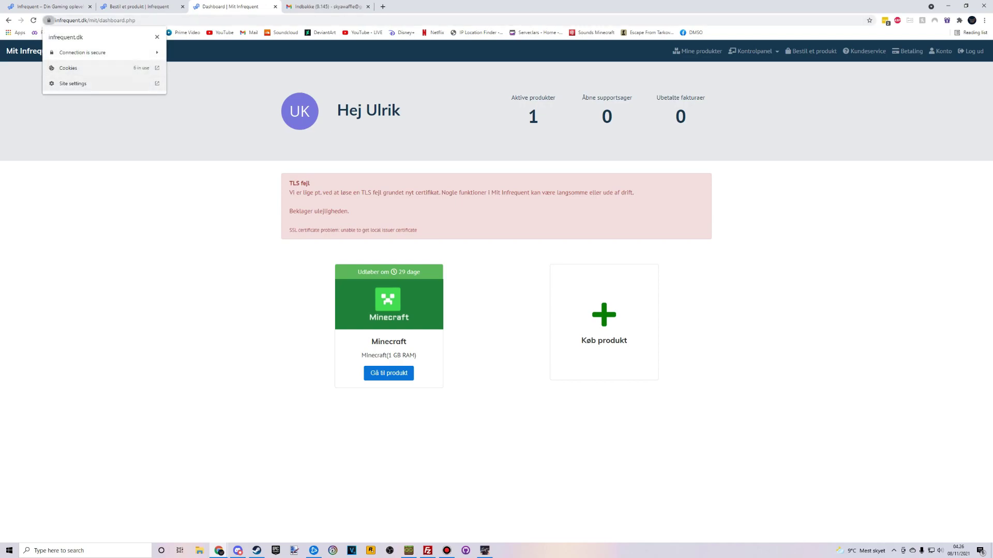
left_click(72, 83)
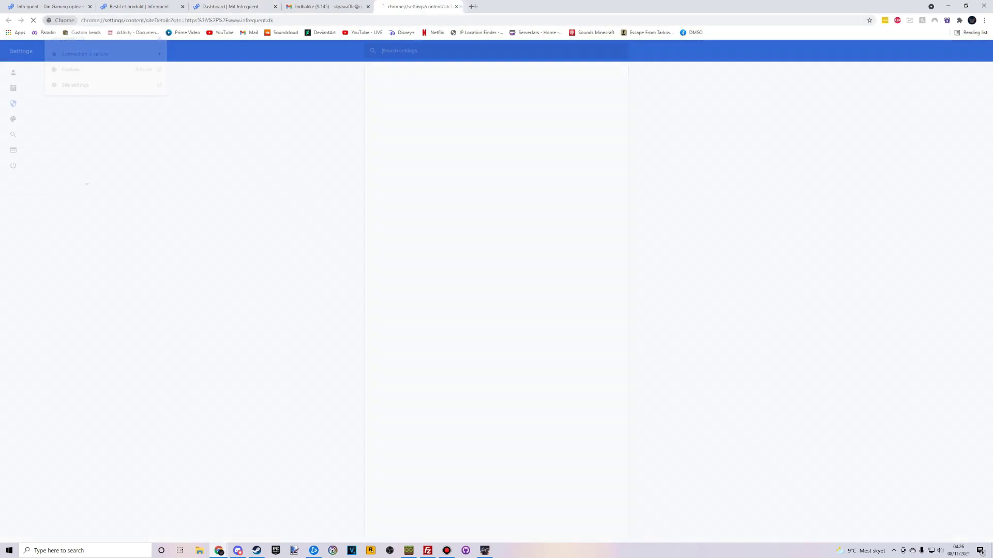
left_click(460, 6)
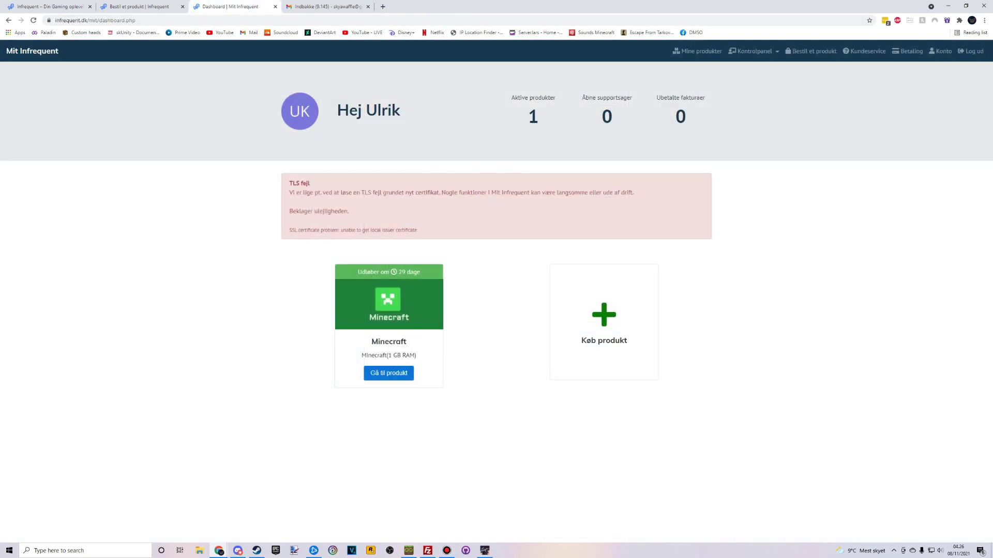
Step: View the general information of the infrequent.dk security certificate, and close it
left_click(48, 20)
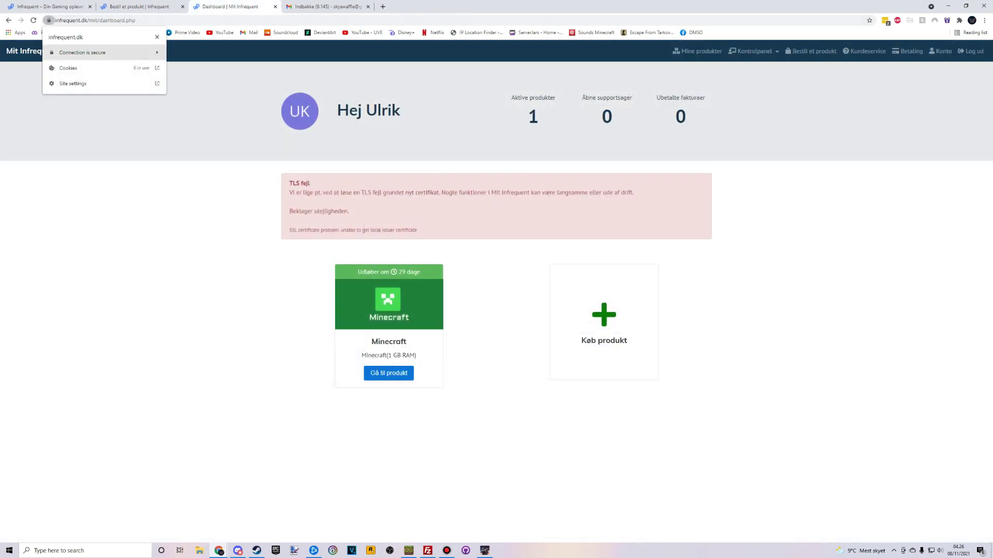
left_click(82, 52)
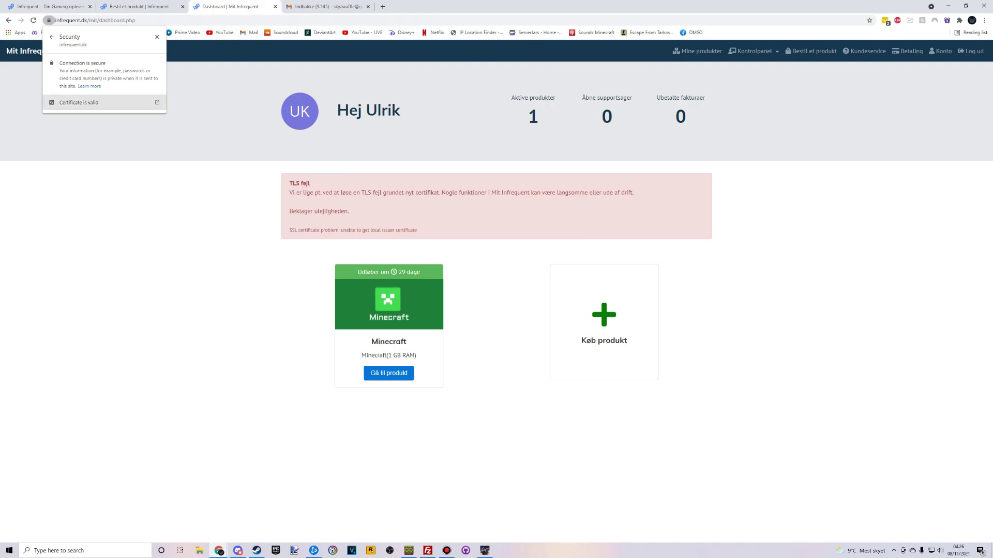
left_click(79, 102)
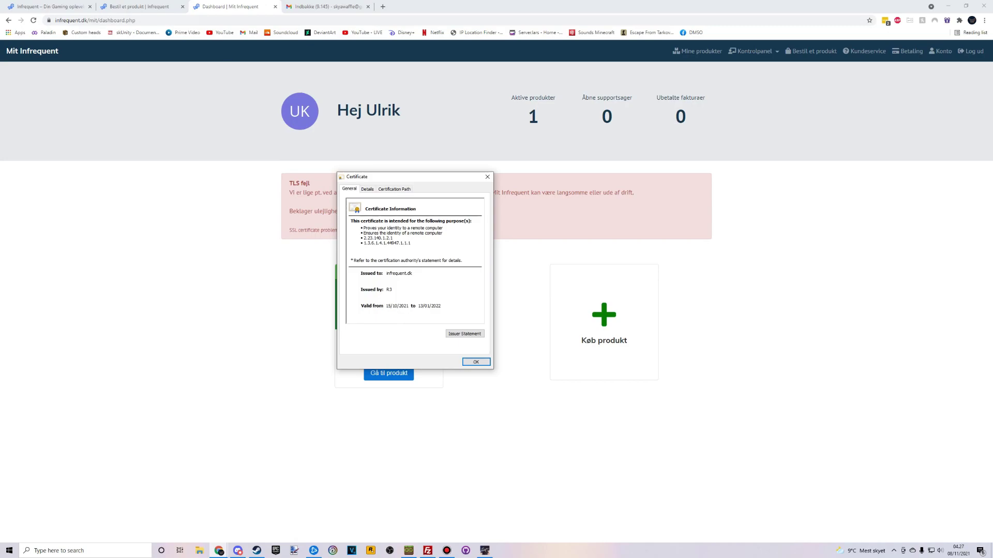
key("Return")
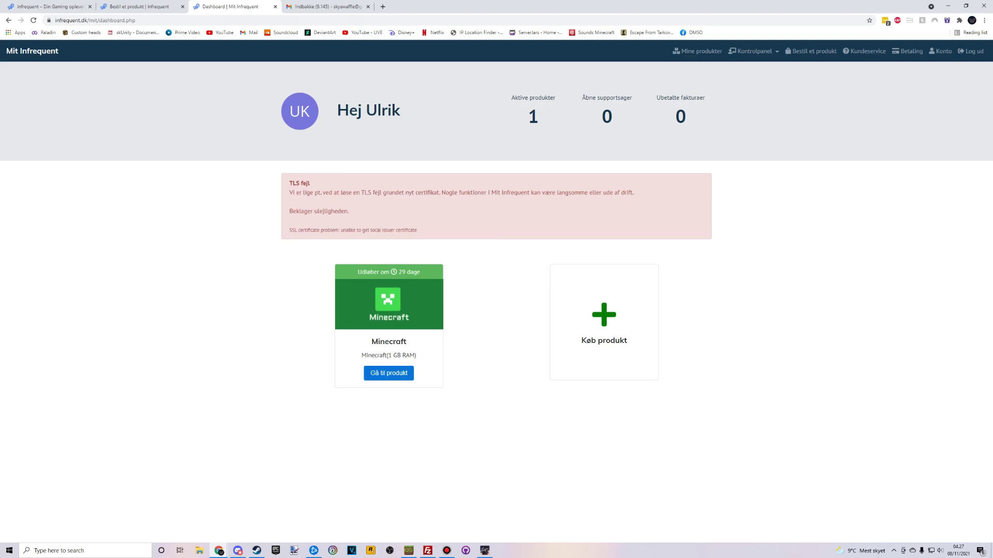
Step: Read the SSL certificate problem line and the apology in the TLS error notice
left_click_drag(418, 231, 288, 230)
left_click(288, 231)
left_click_drag(349, 212, 288, 203)
left_click(288, 207)
left_click_drag(349, 212, 289, 211)
left_click(288, 211)
Step: Create a new server in the Minecraft (1 GB RAM) product and assign it the maximum RAM
left_click(389, 372)
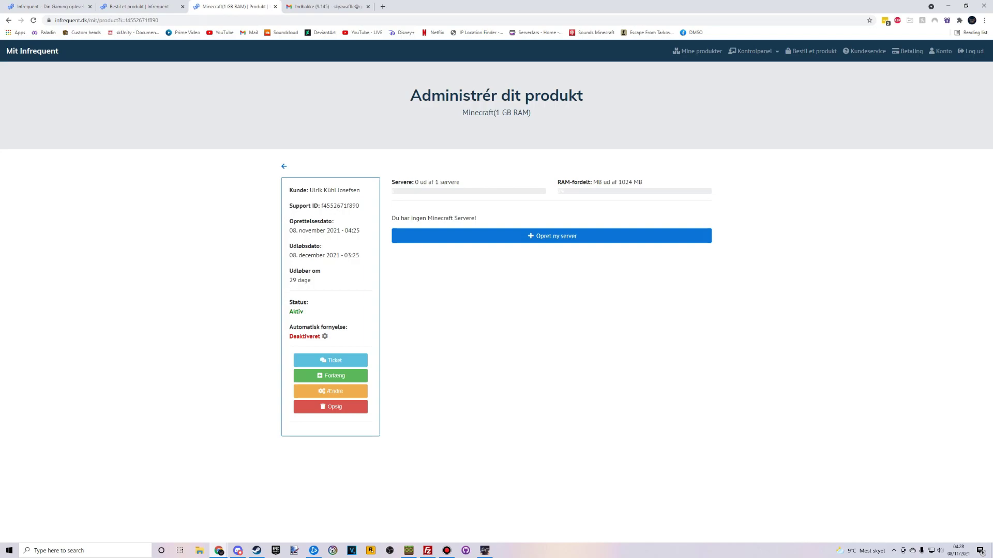
left_click(551, 237)
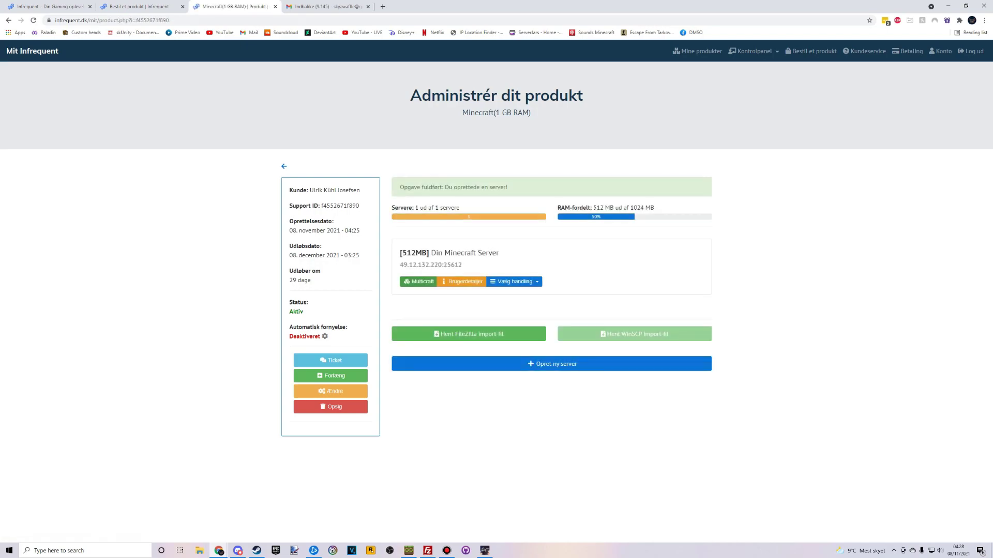
left_click_drag(402, 253, 422, 253)
left_click(514, 281)
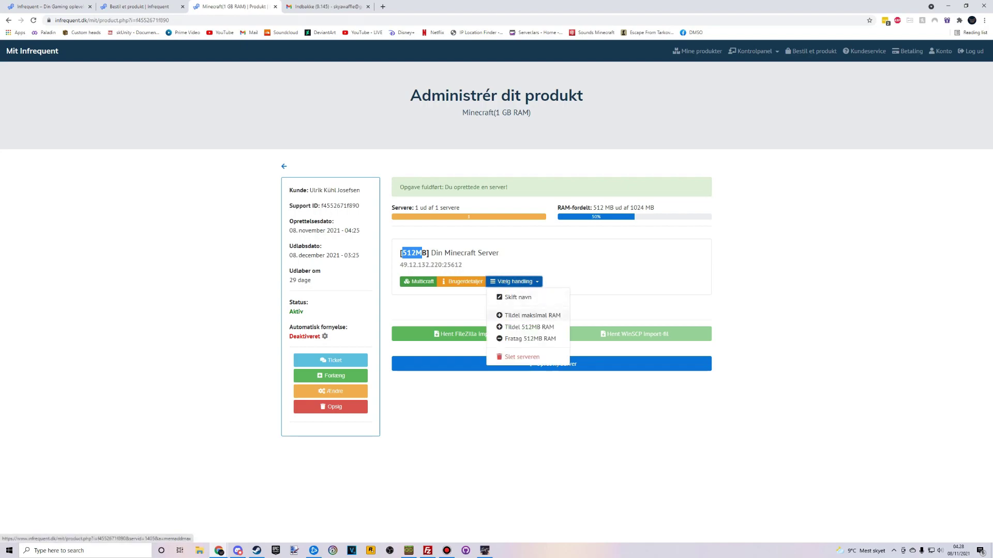
left_click(532, 315)
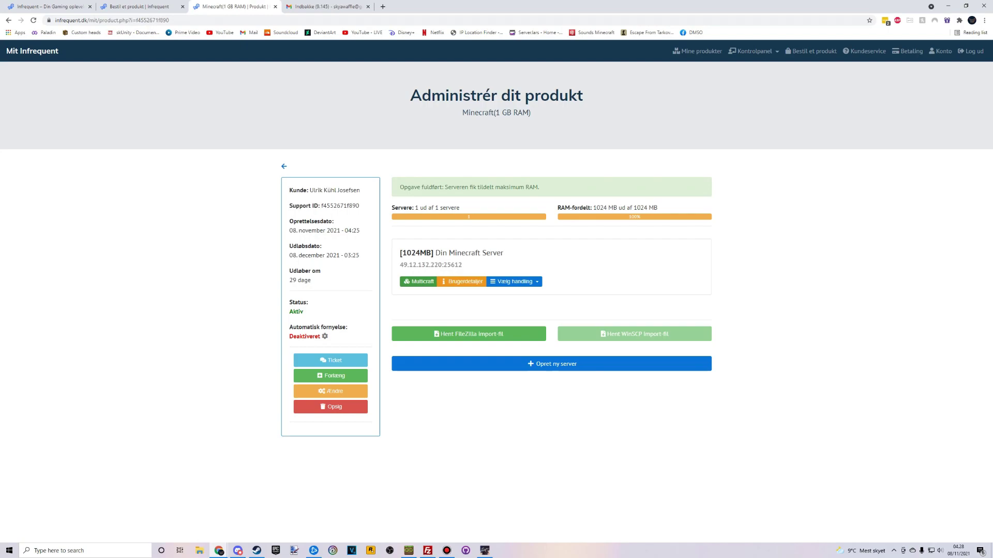
mouse_move(403, 253)
left_mouse_down()
mouse_move(431, 253)
mouse_move(420, 253)
left_mouse_up()
left_click(421, 254)
Step: Open the new server's Multicraft control panel, dismiss the translation prompt, and show its plugin list
left_click(419, 282)
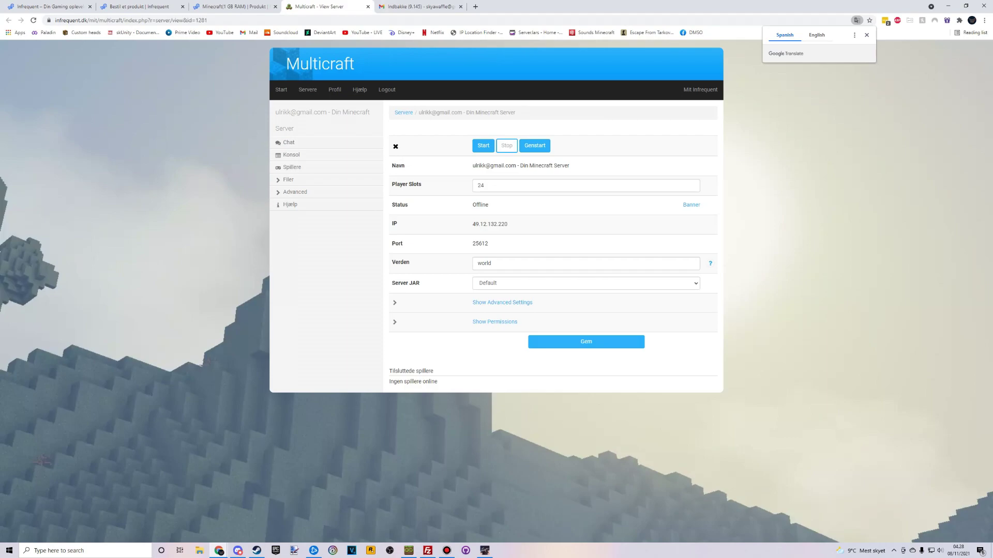
key("Escape")
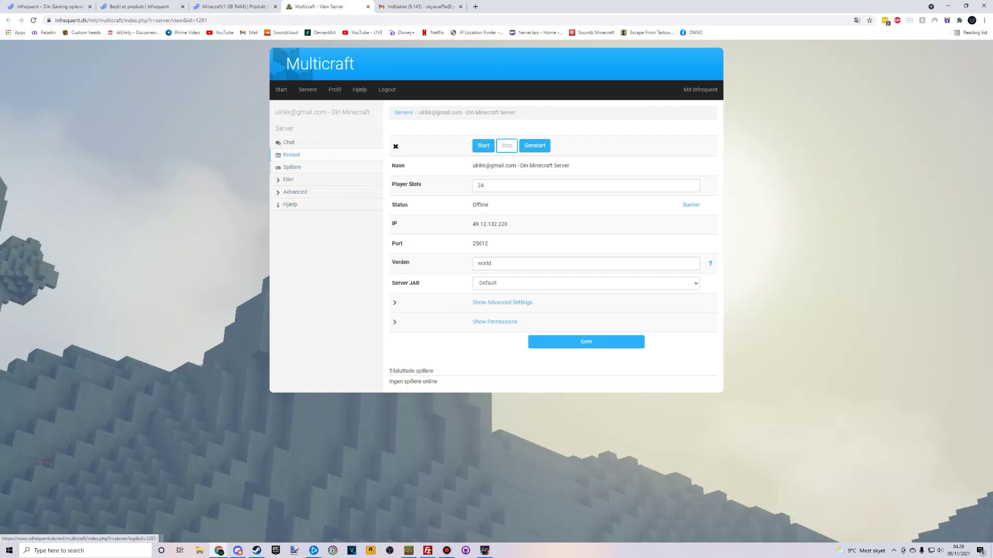
left_click(288, 180)
left_click(288, 180)
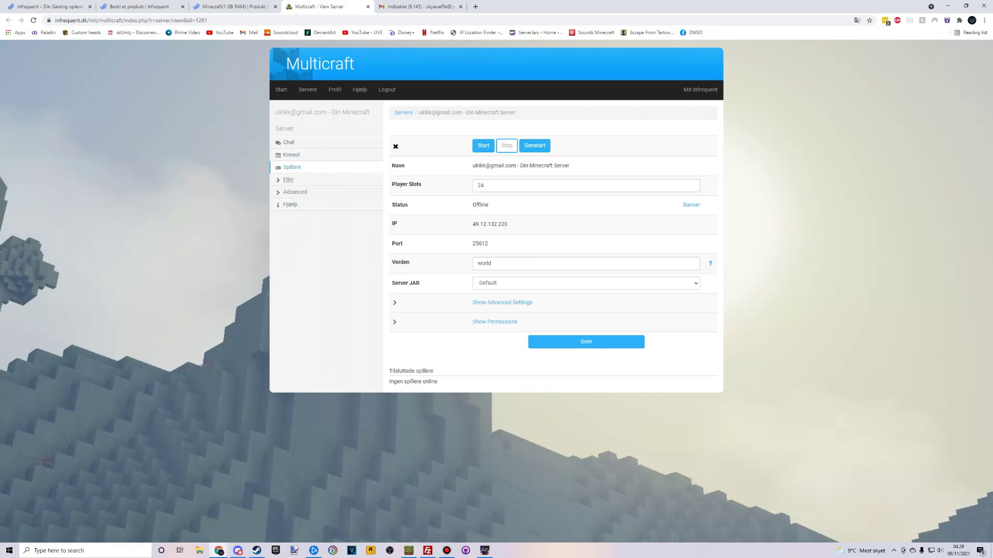
left_click(288, 179)
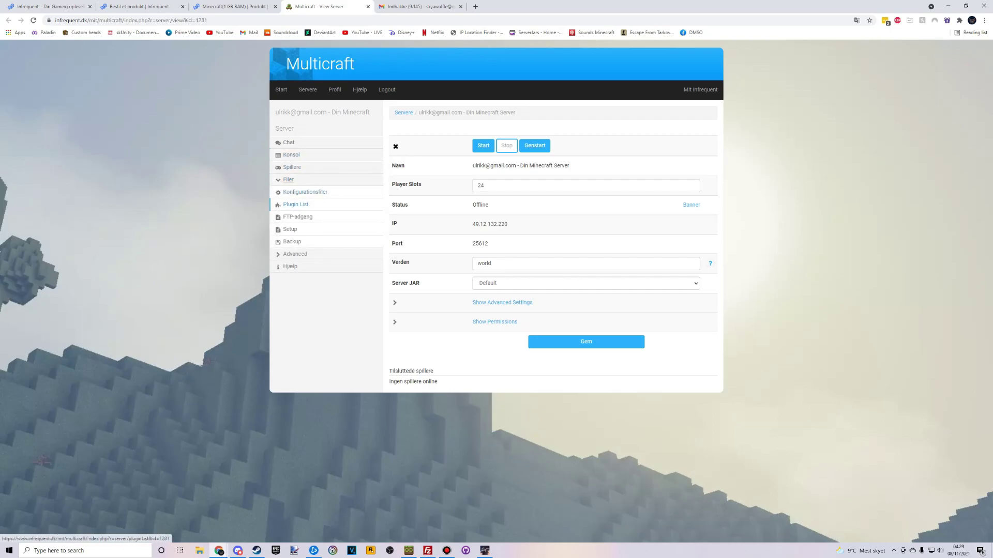
left_click(295, 204)
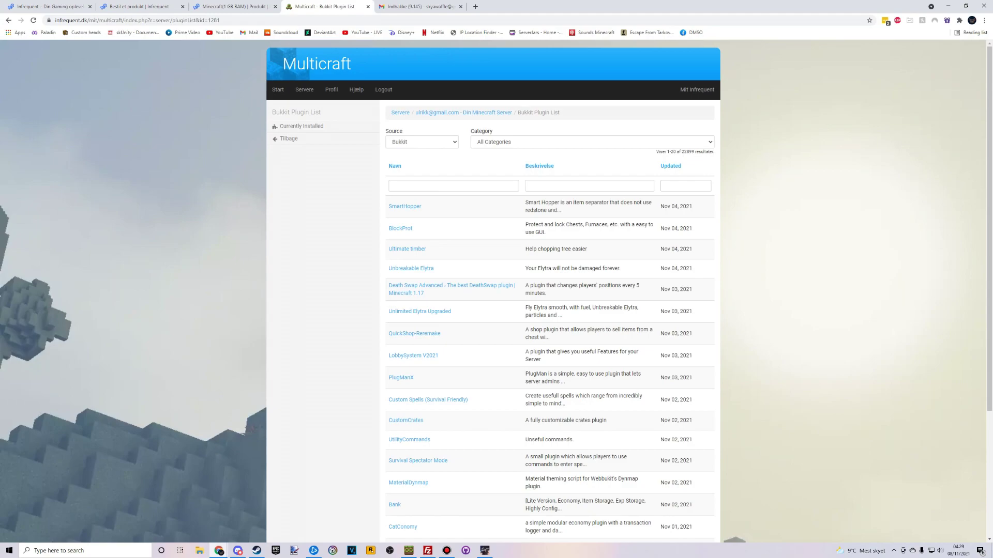
Step: Search the Bukkit plugins for "spark" and view the Spark plugin's project page
left_click(454, 186)
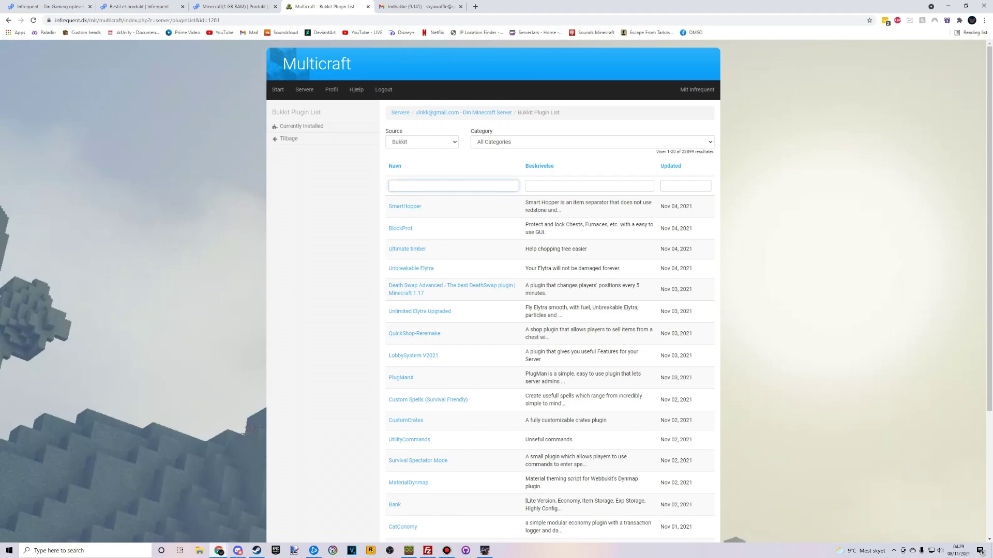
type("spark")
key("Return")
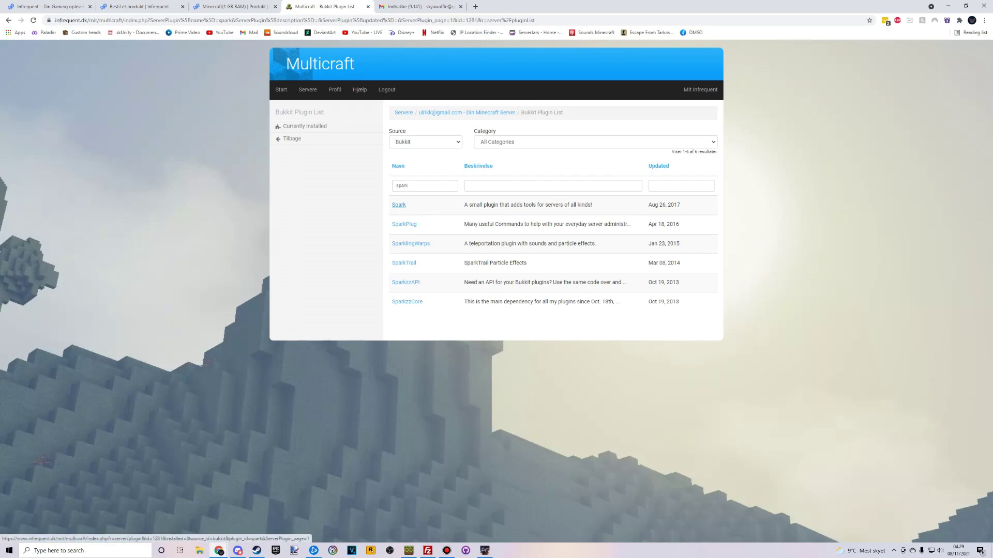
left_click(399, 205)
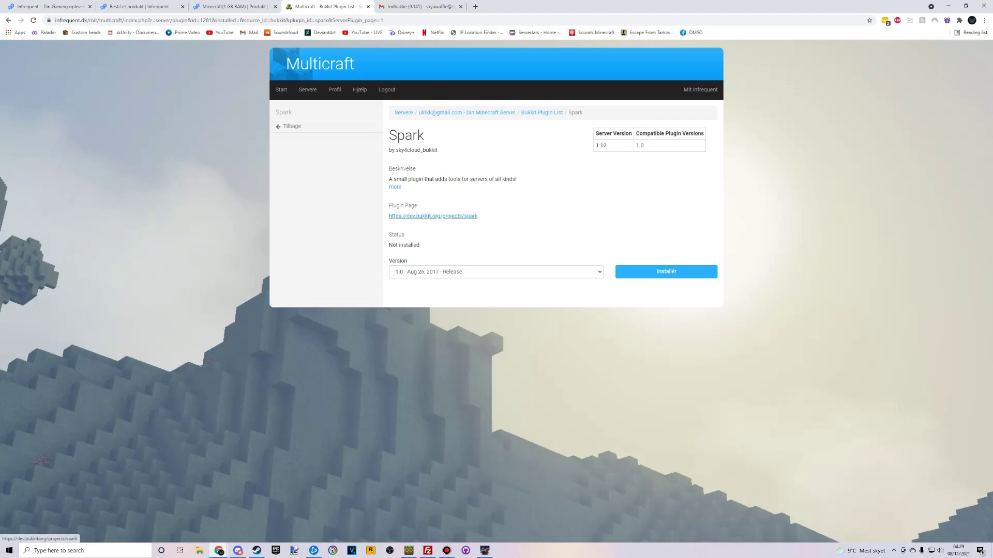
left_click(433, 216)
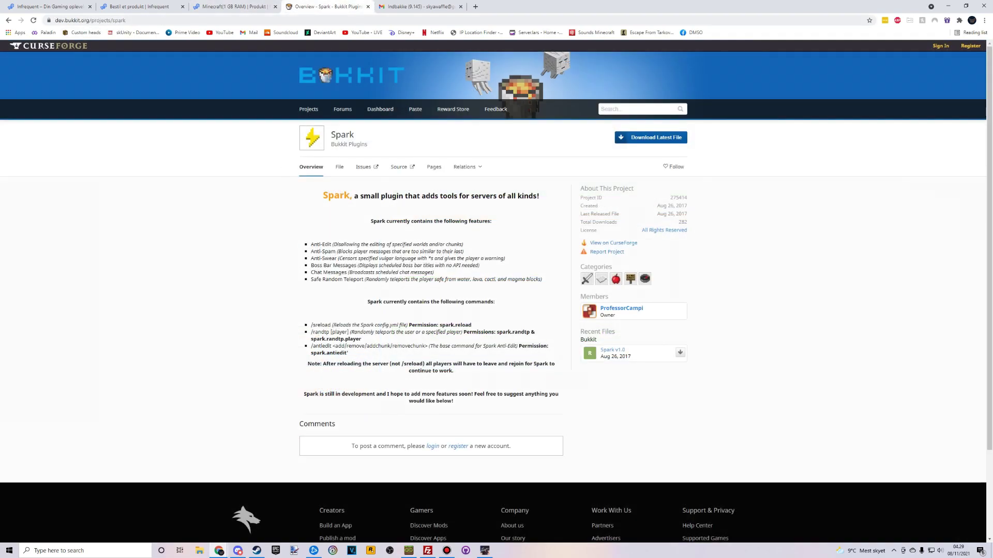
key("alt+Left")
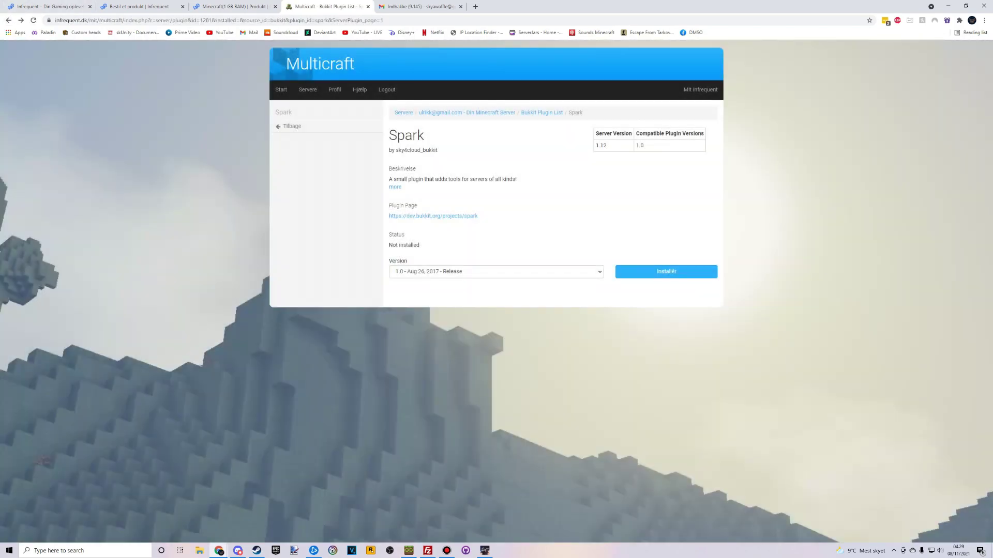
Step: Check the versions offered for the Bukkit Spark plugin, and search the Bukkit list for "spark" again
left_click(496, 271)
left_click(496, 272)
left_click(292, 126)
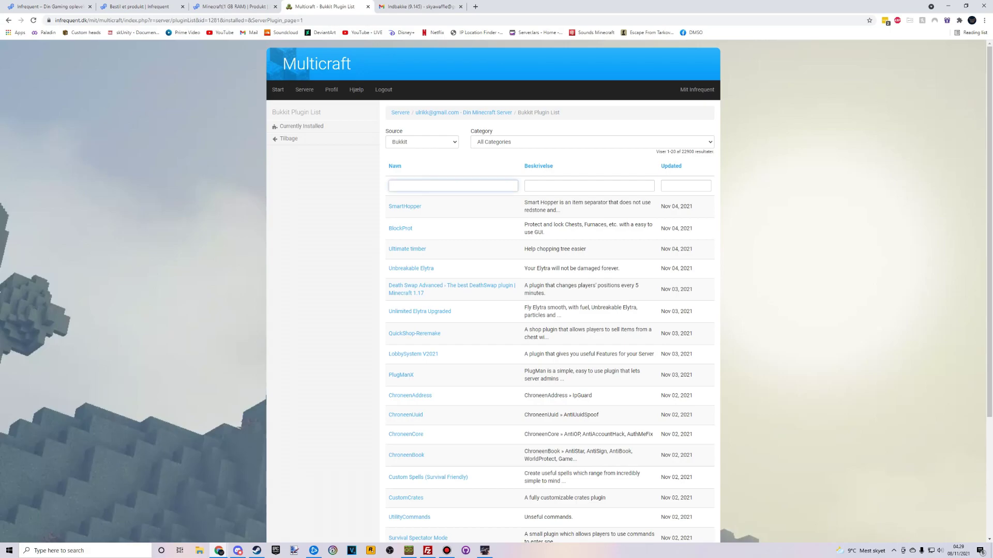
type("ark")
key("Return")
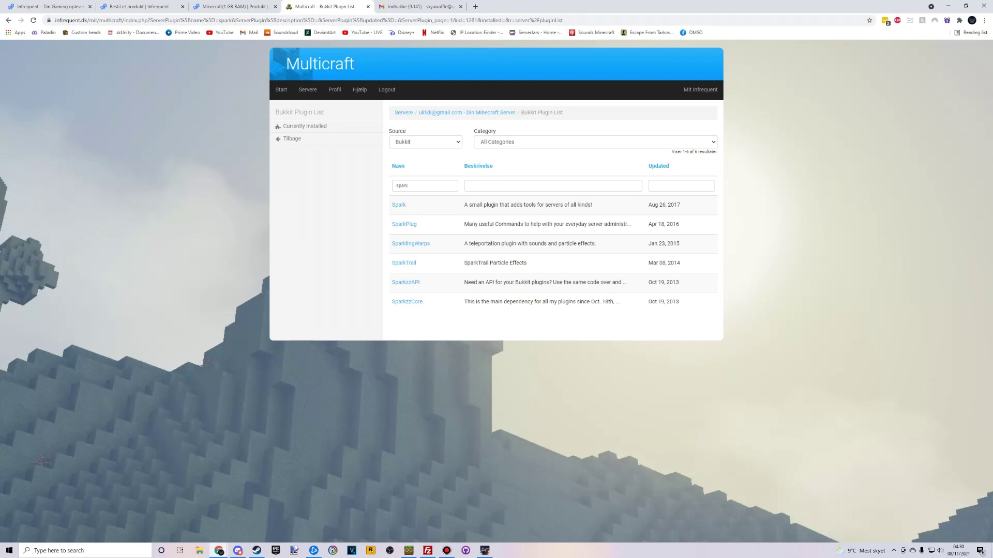
Step: Find "spark" in the Spigot source of the server's plugin list and install that plugin
left_click(292, 138)
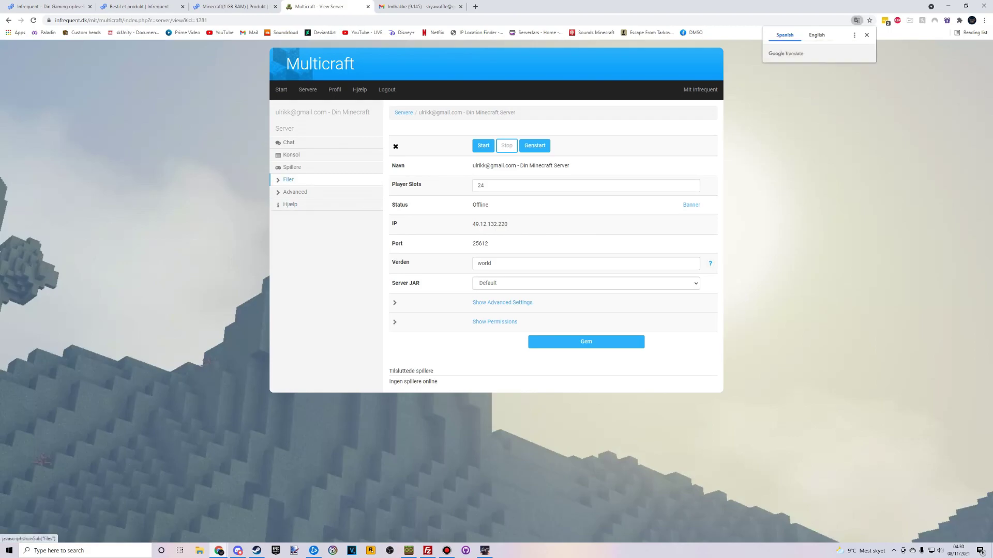
left_click(288, 180)
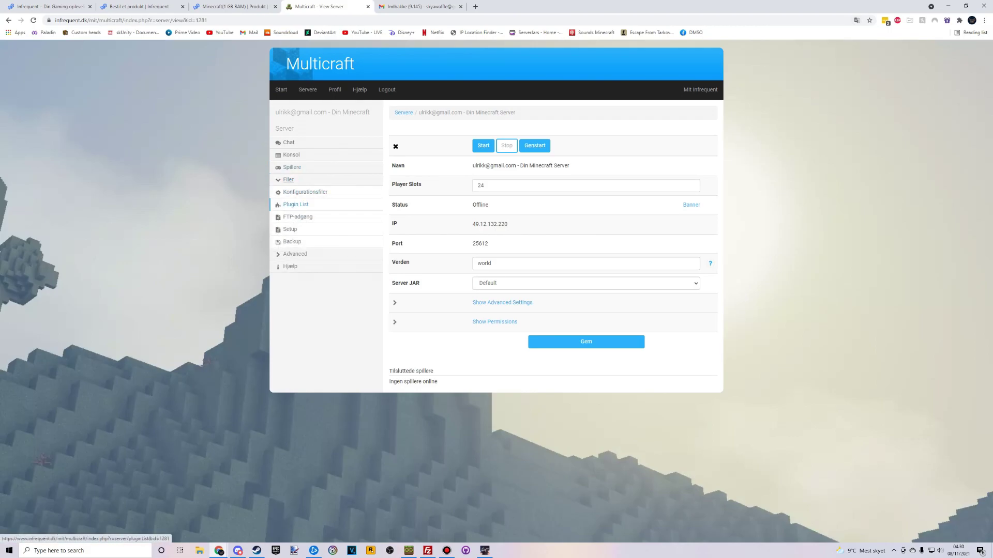
left_click(295, 204)
left_click(421, 142)
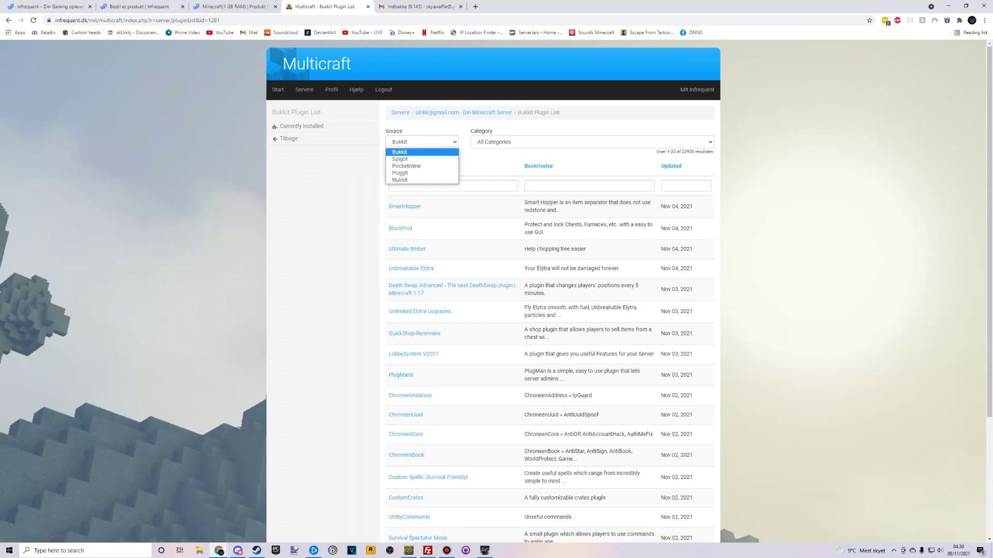
left_click(400, 160)
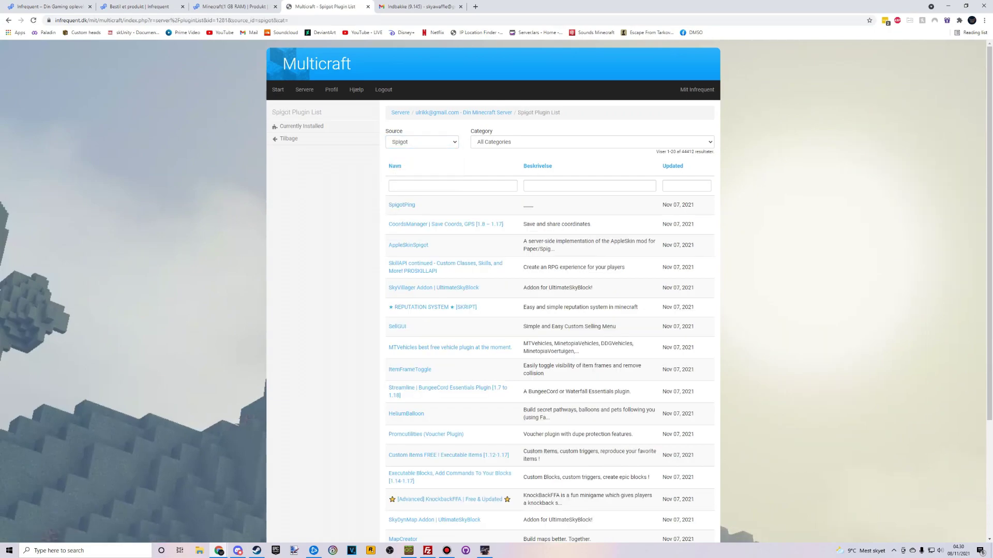
left_click(452, 186)
type("spark")
key("Return")
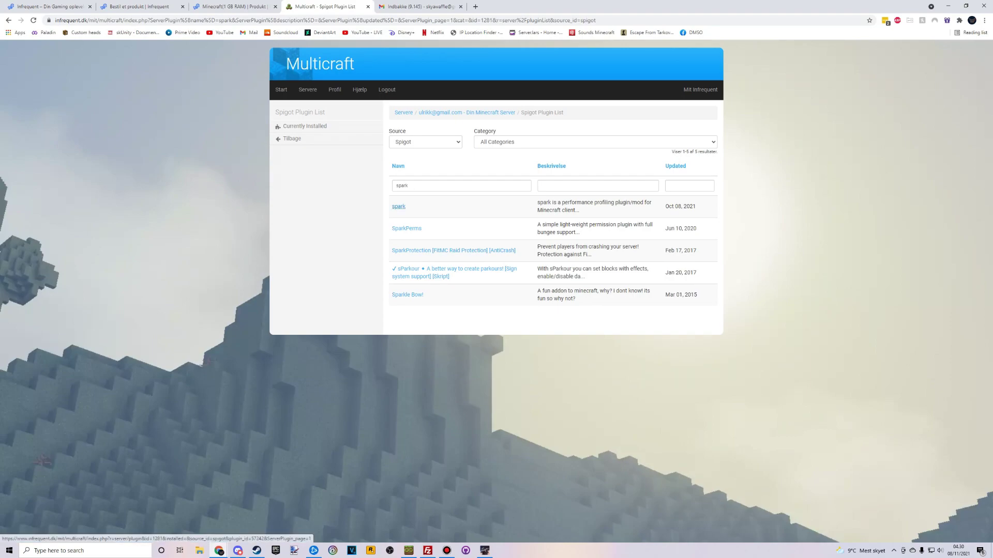
left_click(399, 207)
left_click(666, 298)
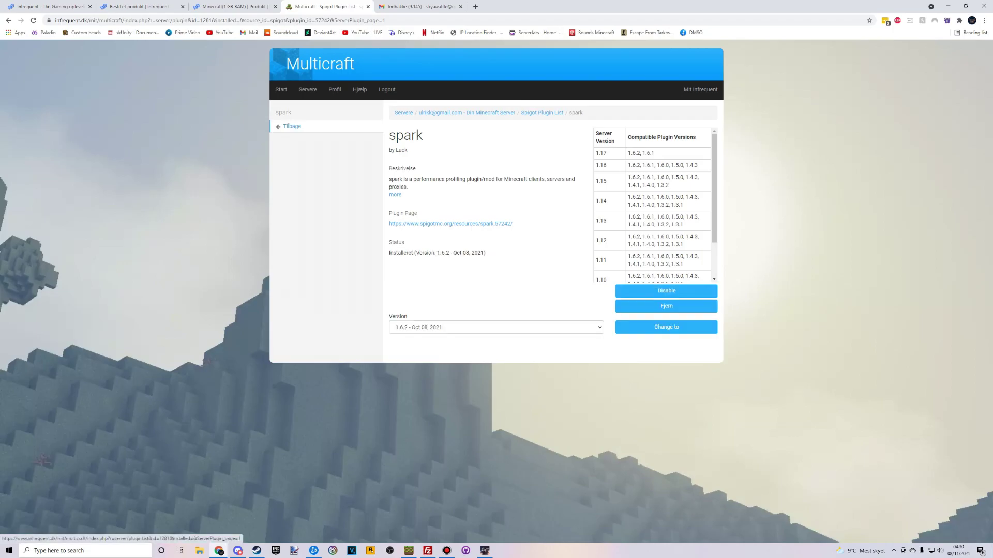
Step: Return to the server overview, start the Minecraft server and open its console
left_click(292, 126)
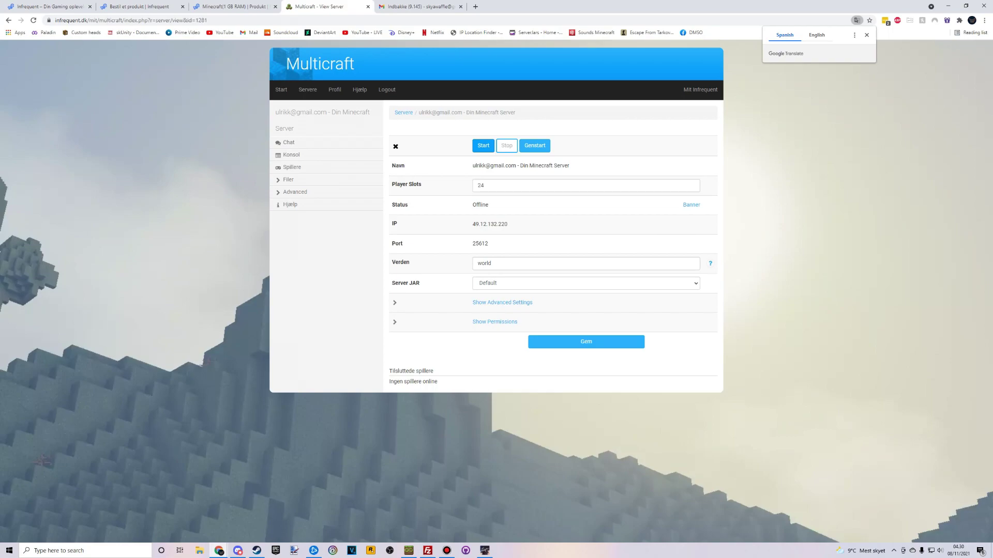
left_click(483, 146)
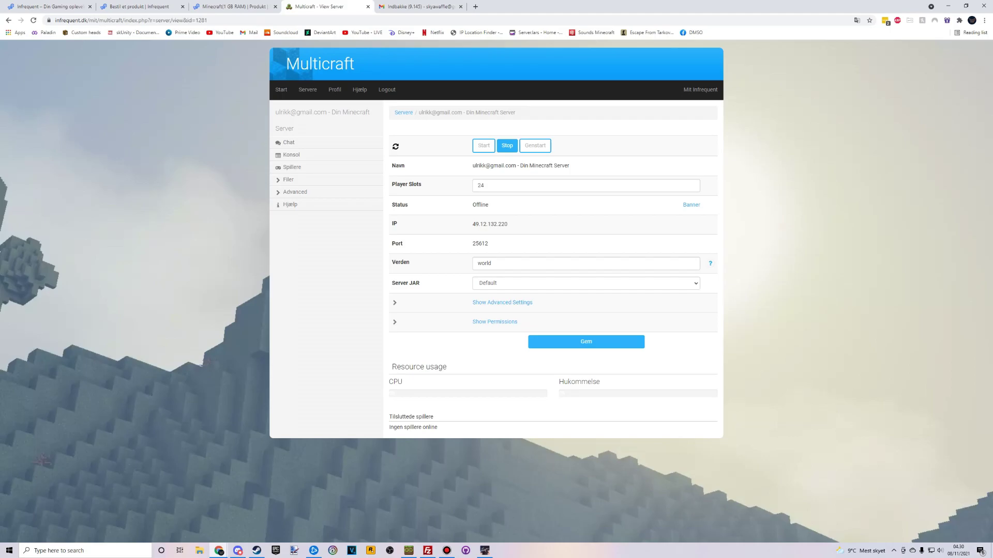
left_click(291, 155)
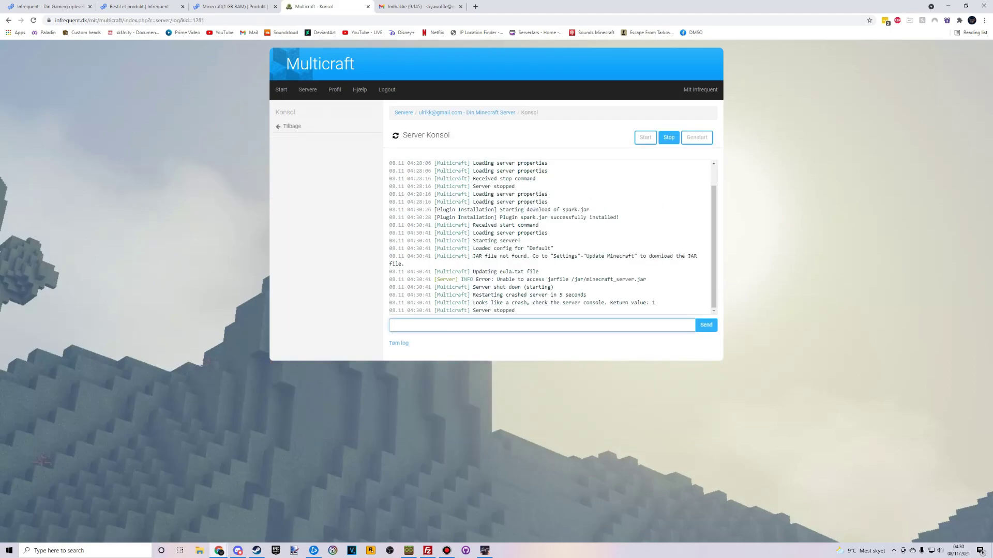